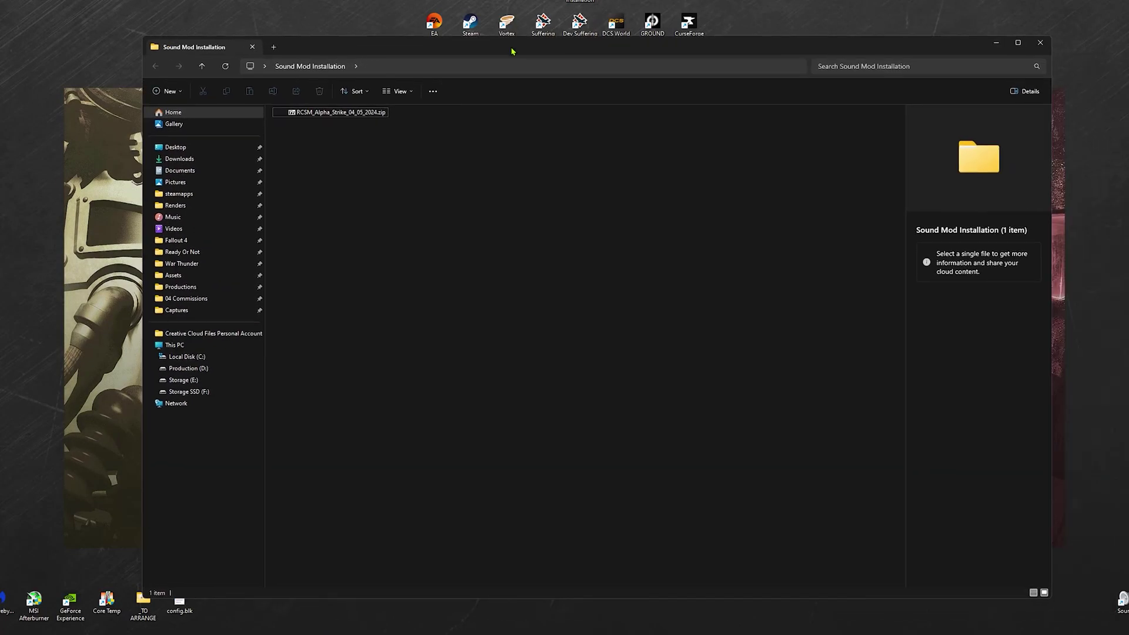
Extract the RCSM_Alpha_Strike_04_05_2024 zip with 7-Zip into its own folder and open it
{"action": "left_click", "coordinate": [321, 114]}
{"action": "right_click", "coordinate": [303, 113]}
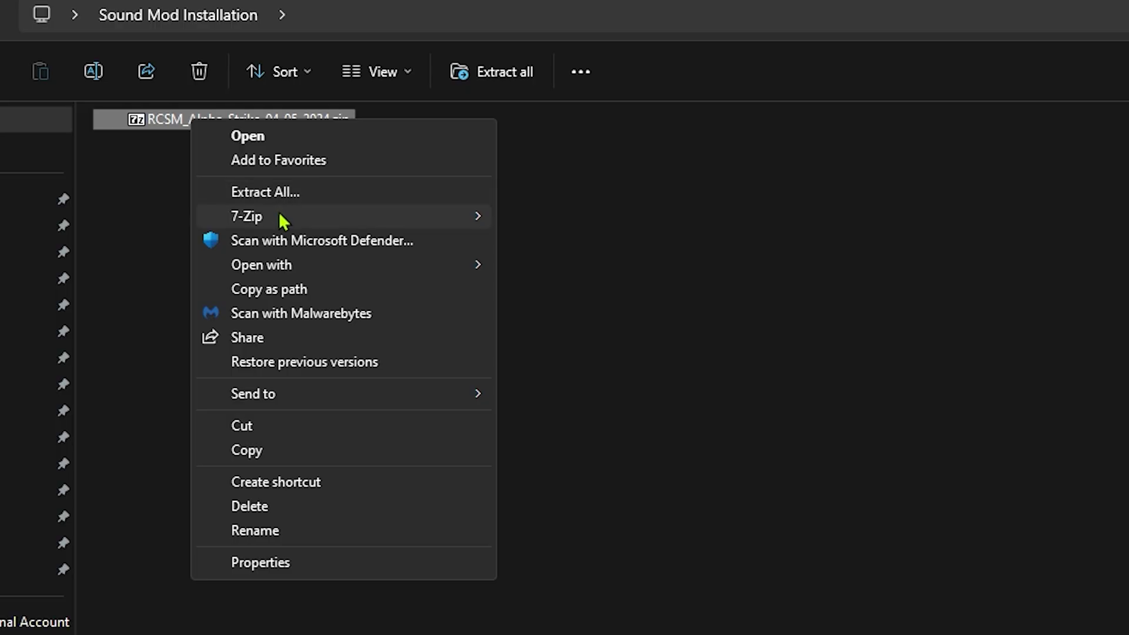
{"action": "mouse_move", "coordinate": [343, 158]}
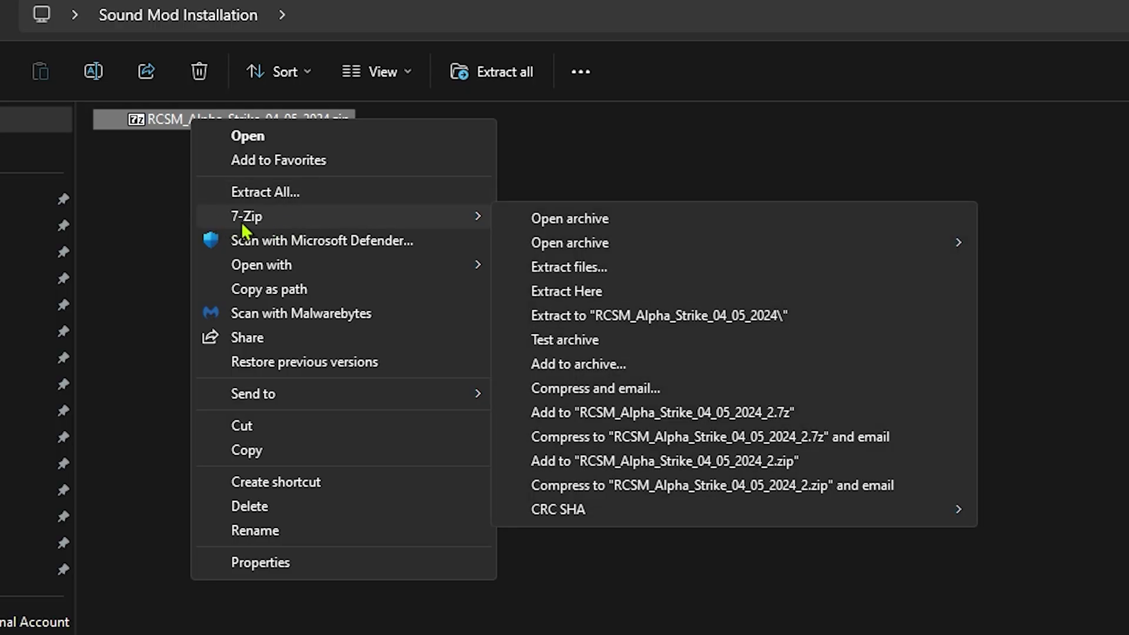
{"action": "left_click", "coordinate": [654, 318]}
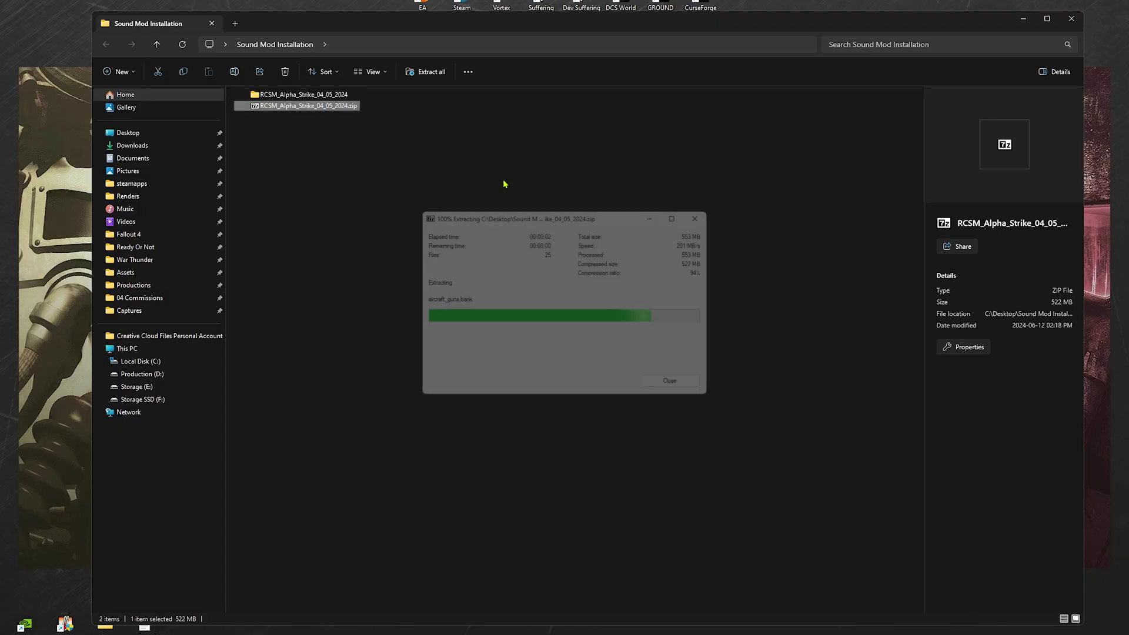
{"action": "double_click", "coordinate": [323, 94]}
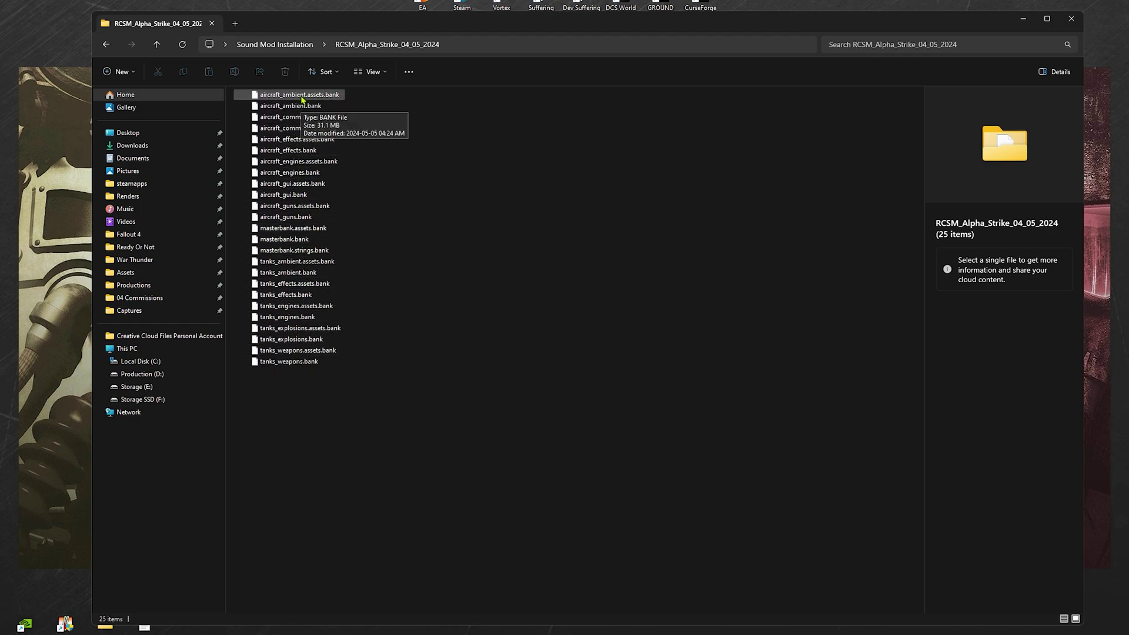
Open the War Thunder folder under C:\Steam\steamapps\common from the desktop shortcut's file location
{"action": "left_click_drag", "start_coordinate": [550, 24], "coordinate": [548, 44]}
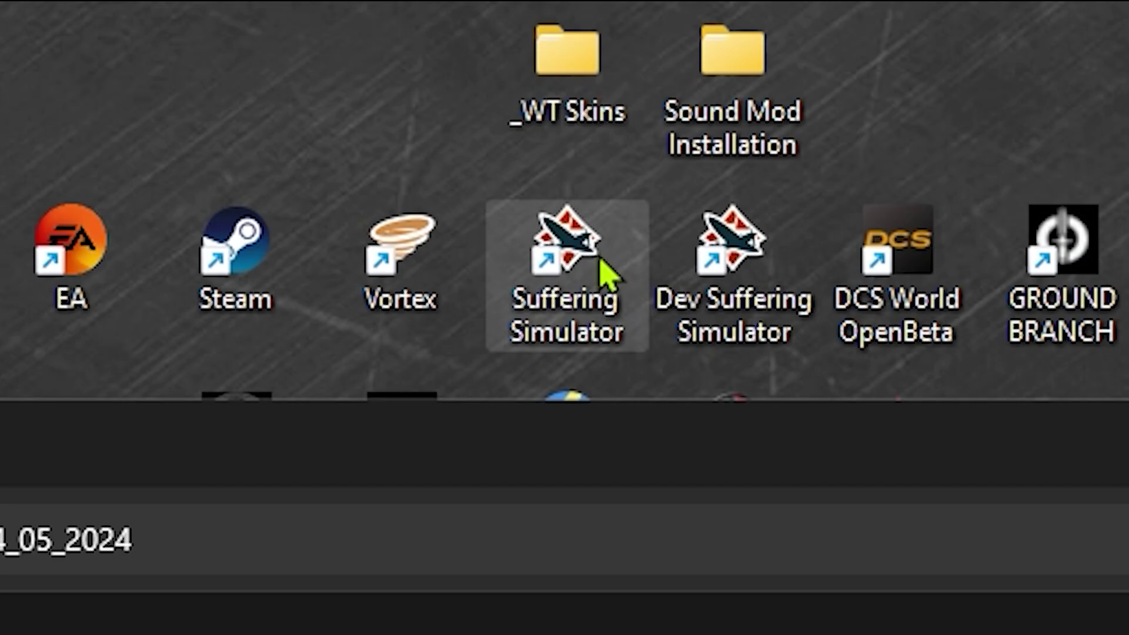
{"action": "right_click", "coordinate": [549, 25]}
{"action": "left_click", "coordinate": [540, 579]}
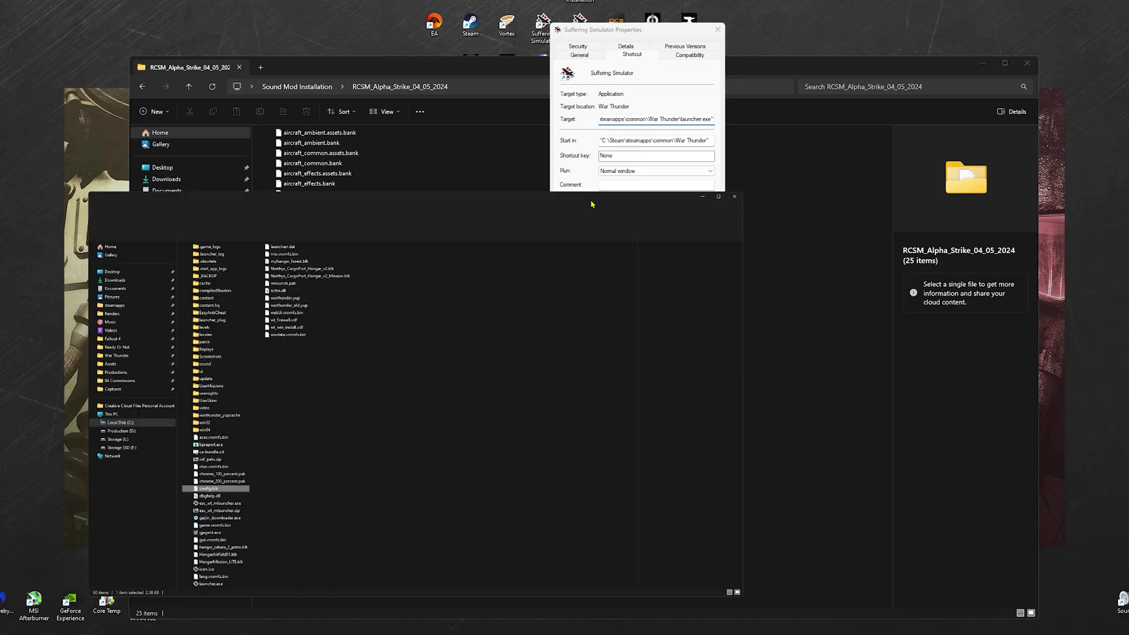
{"action": "left_click", "coordinate": [569, 327]}
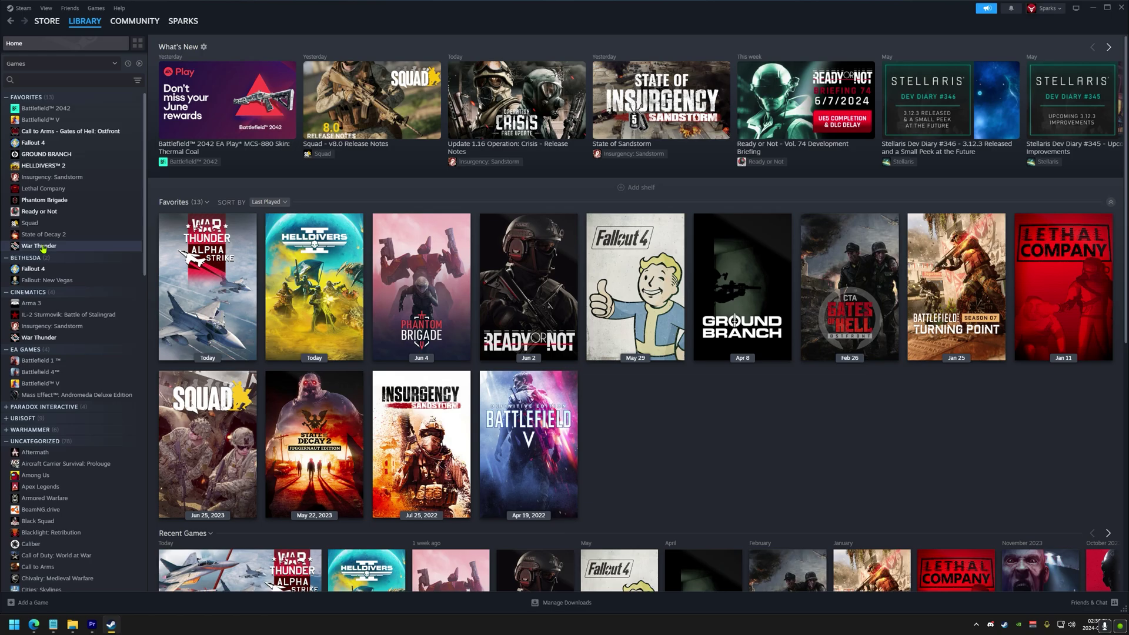
Browse War Thunder's installed files from its Steam library properties to reach the install folder
{"action": "left_click", "coordinate": [43, 247]}
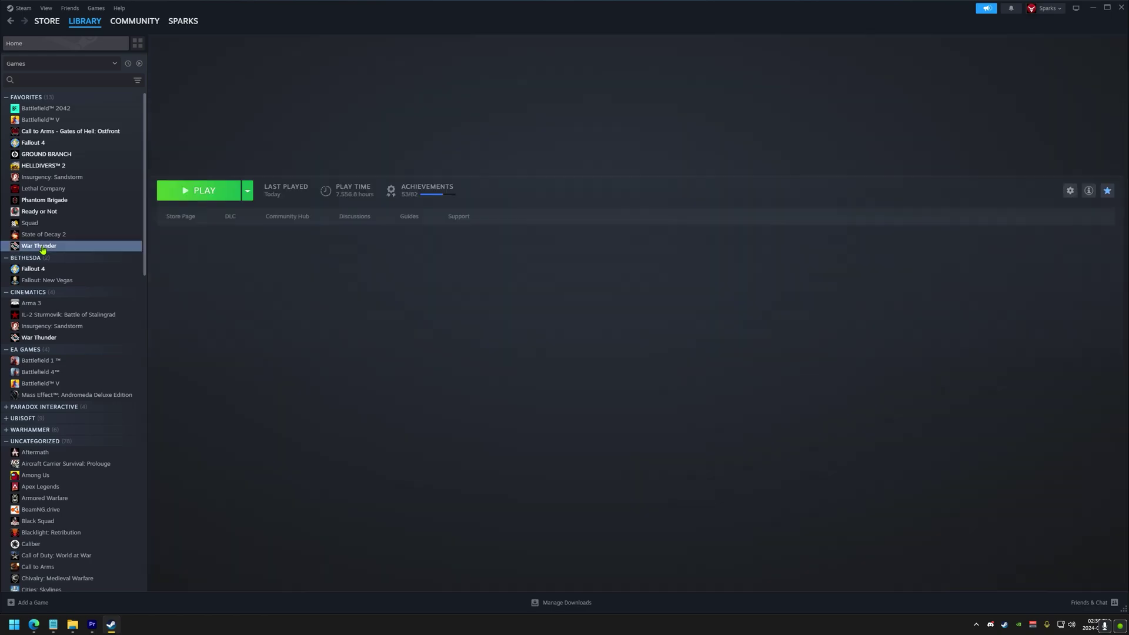
{"action": "right_click", "coordinate": [87, 249]}
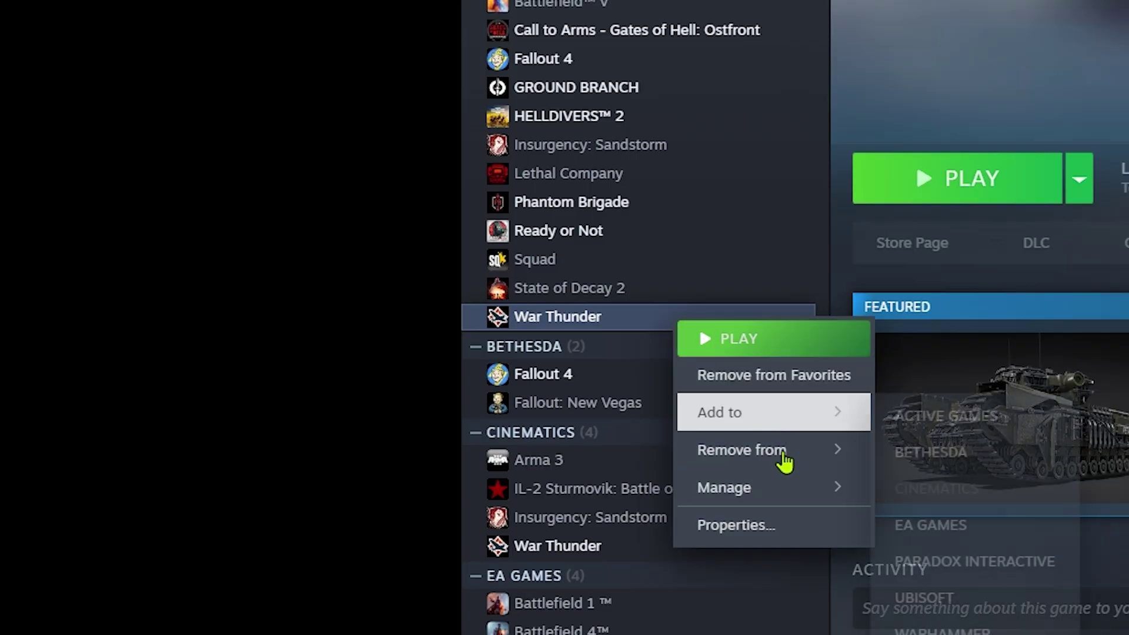
{"action": "left_click", "coordinate": [131, 333]}
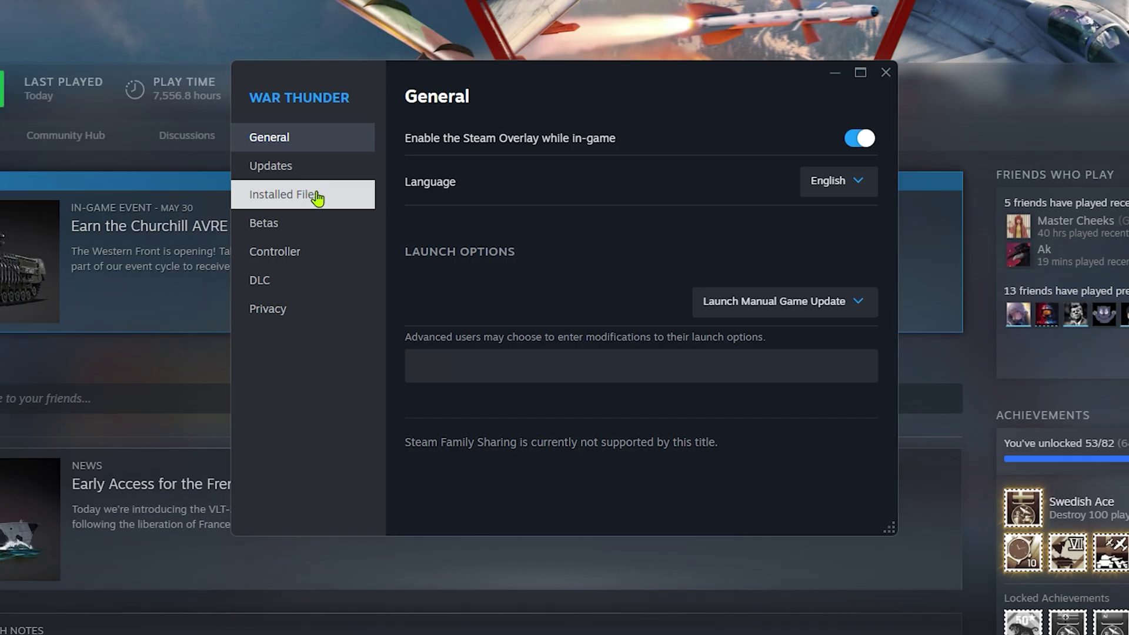
{"action": "left_click", "coordinate": [413, 242]}
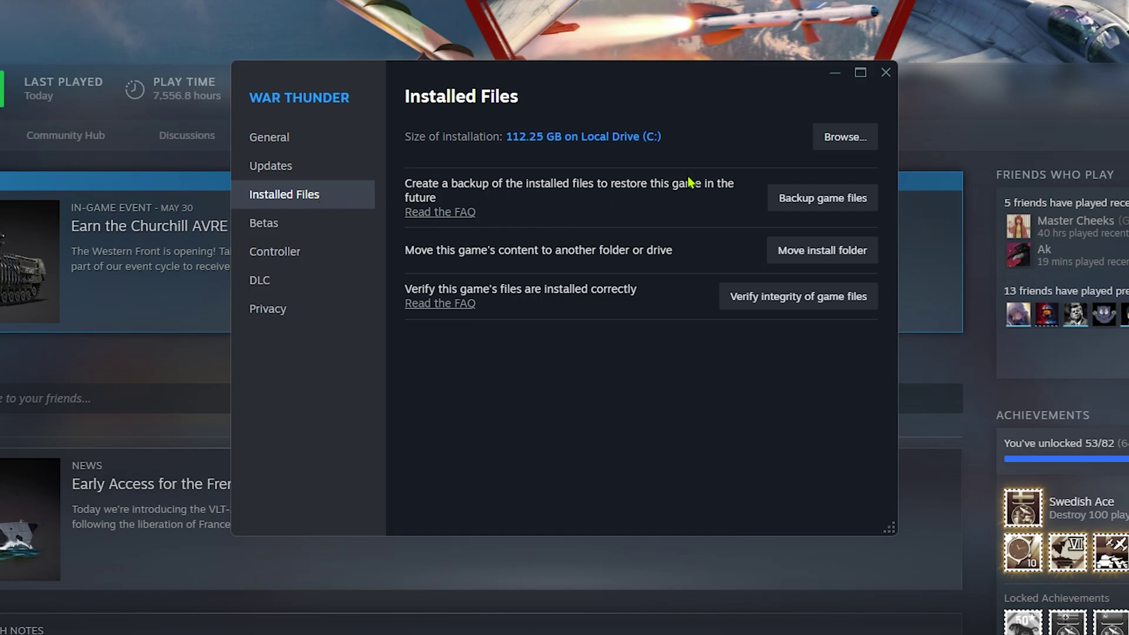
{"action": "left_click", "coordinate": [841, 137]}
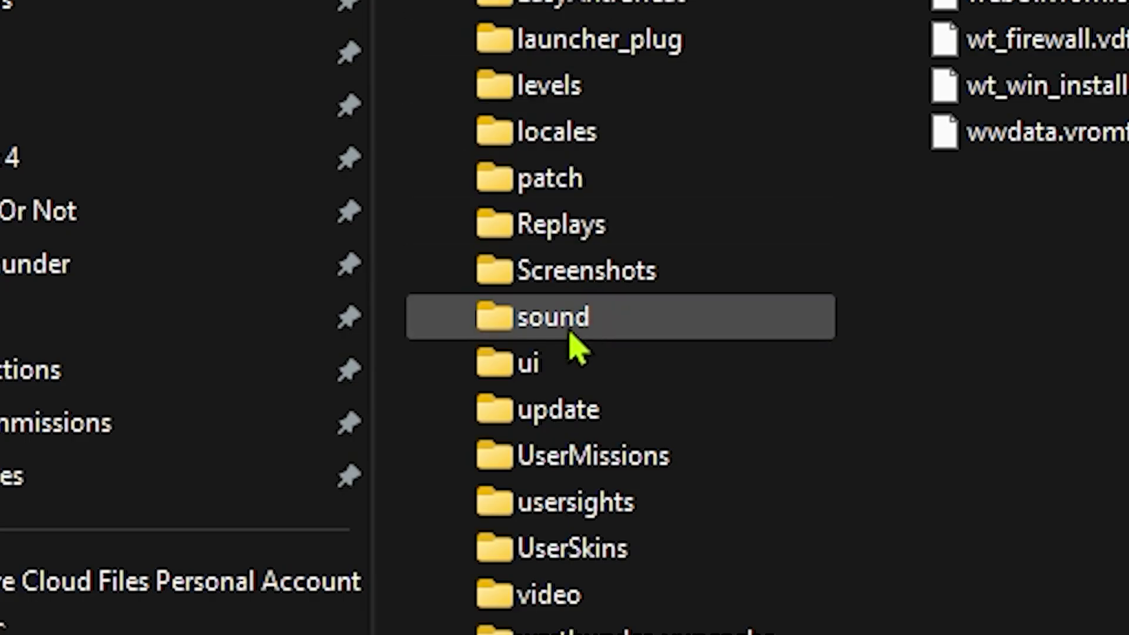
Create a new folder named mod inside War Thunder's sound folder
{"action": "double_click", "coordinate": [570, 333]}
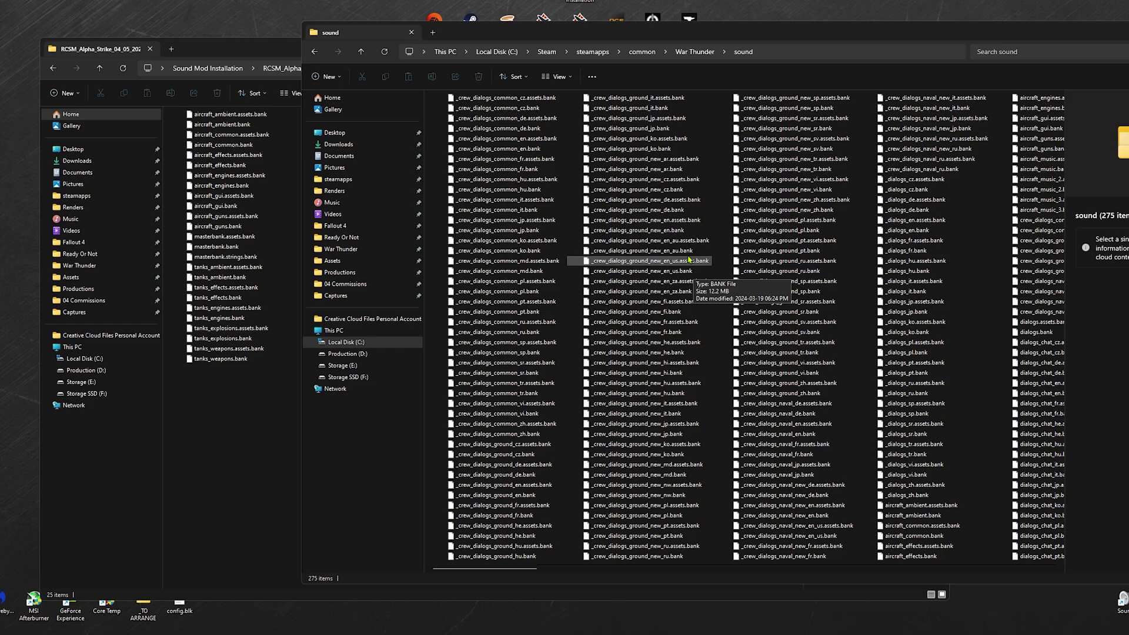
{"action": "right_click", "coordinate": [430, 169]}
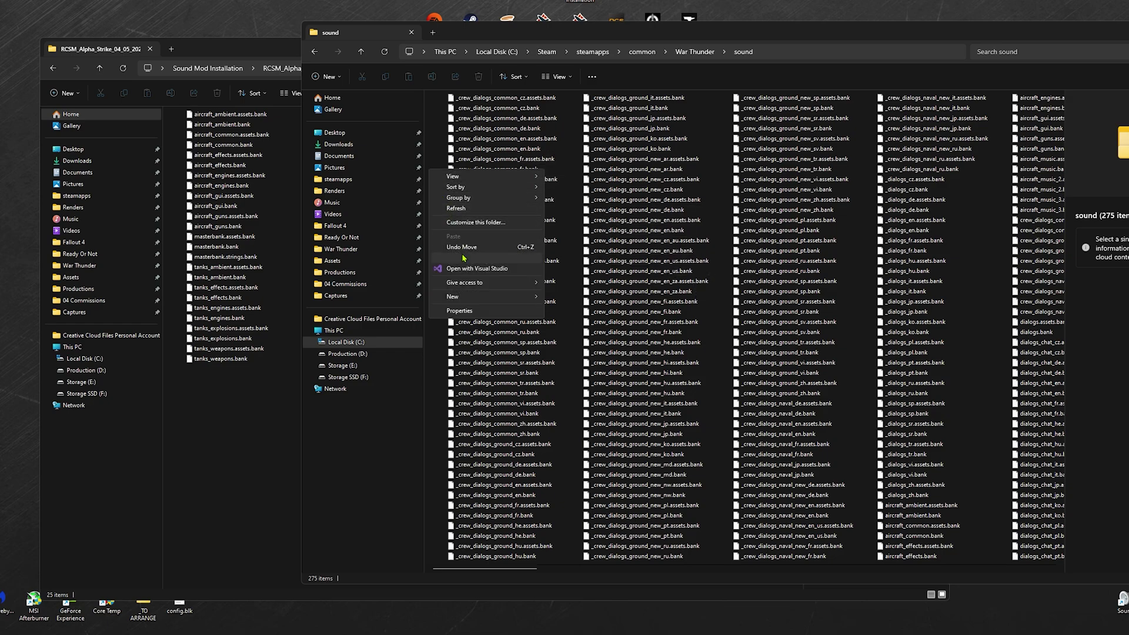
{"action": "mouse_move", "coordinate": [470, 299]}
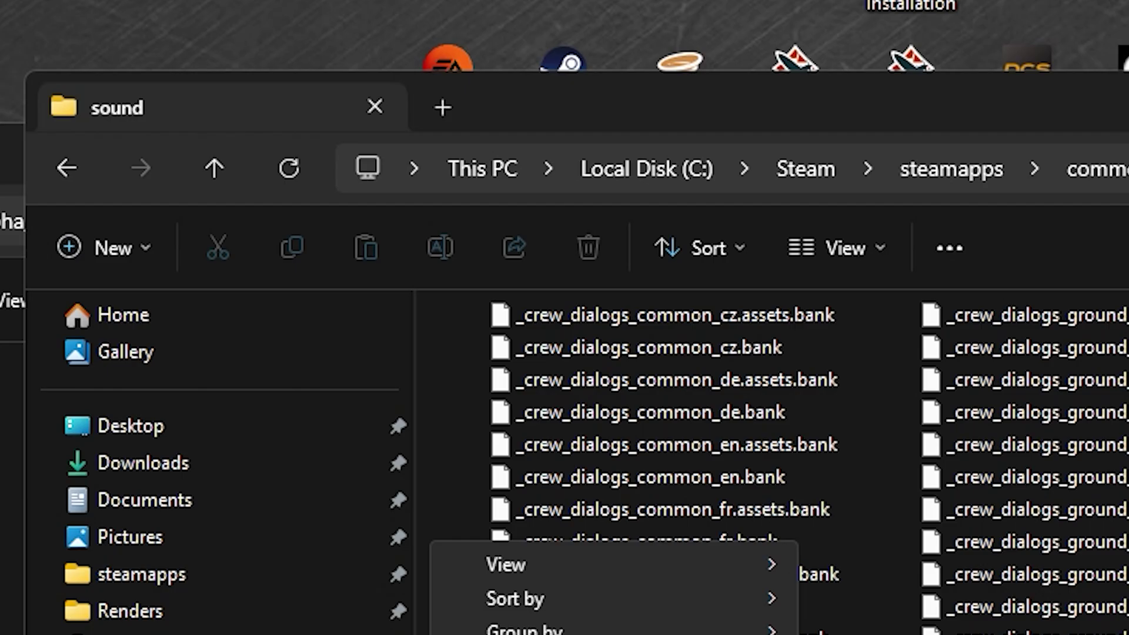
{"action": "left_click", "coordinate": [567, 298]}
{"action": "type", "text": "mod"}
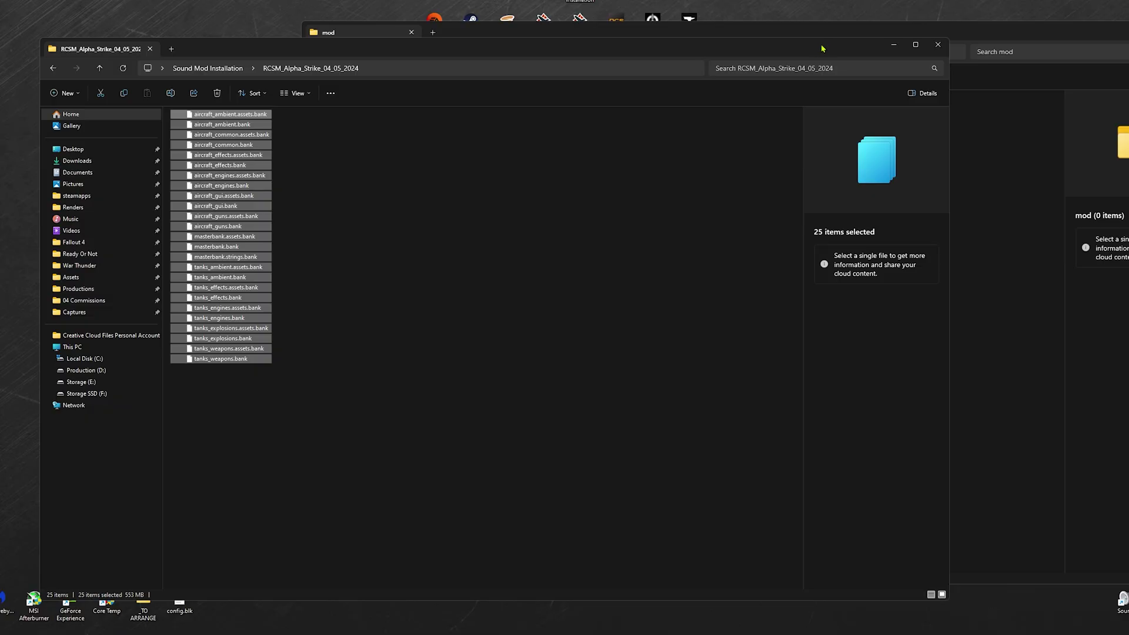
Move the 25 extracted RCSM .bank files into the mod folder
{"action": "left_click_drag", "start_coordinate": [802, 53], "coordinate": [828, 193]}
{"action": "left_click_drag", "start_coordinate": [279, 254], "coordinate": [537, 146]}
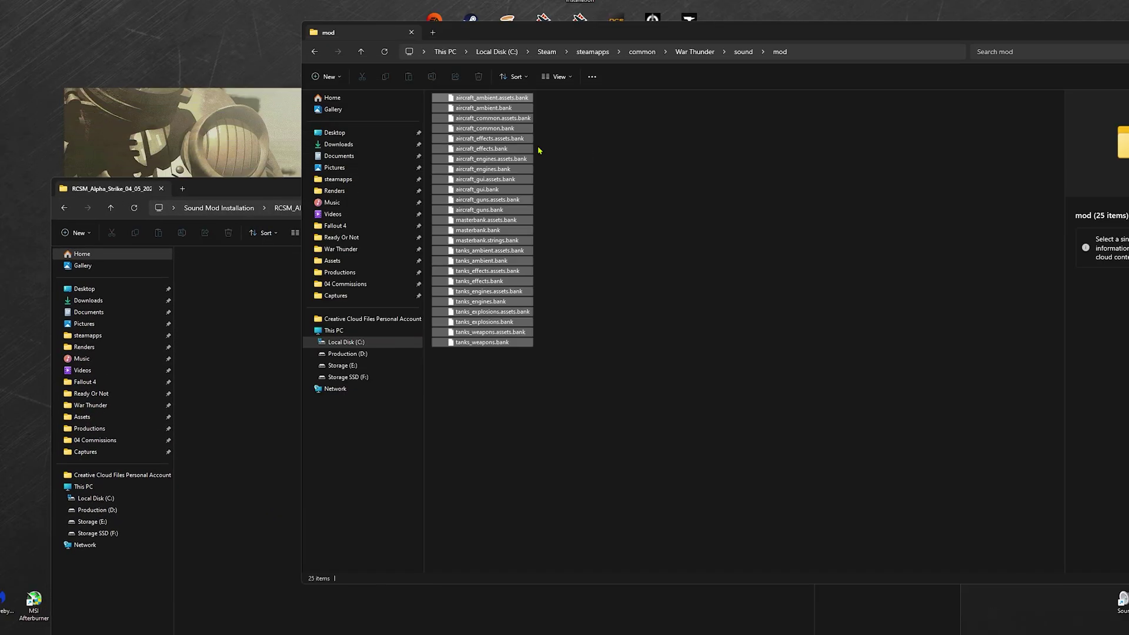
{"action": "left_click", "coordinate": [696, 180]}
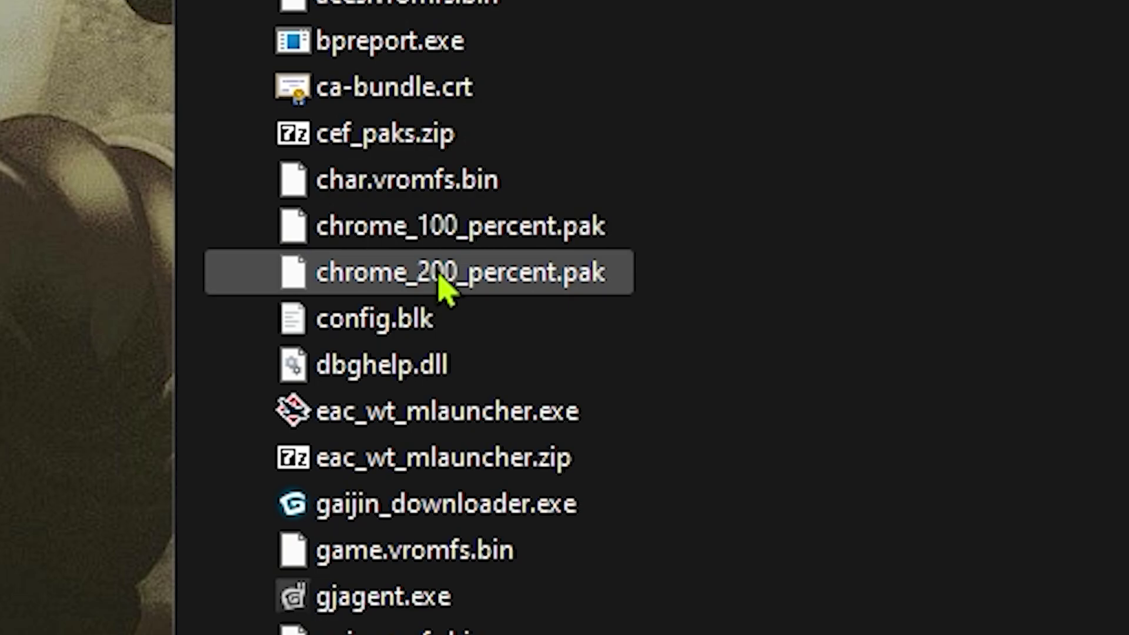
Open War Thunder's config.blk in Notepad and move that window aside
{"action": "left_click", "coordinate": [220, 433]}
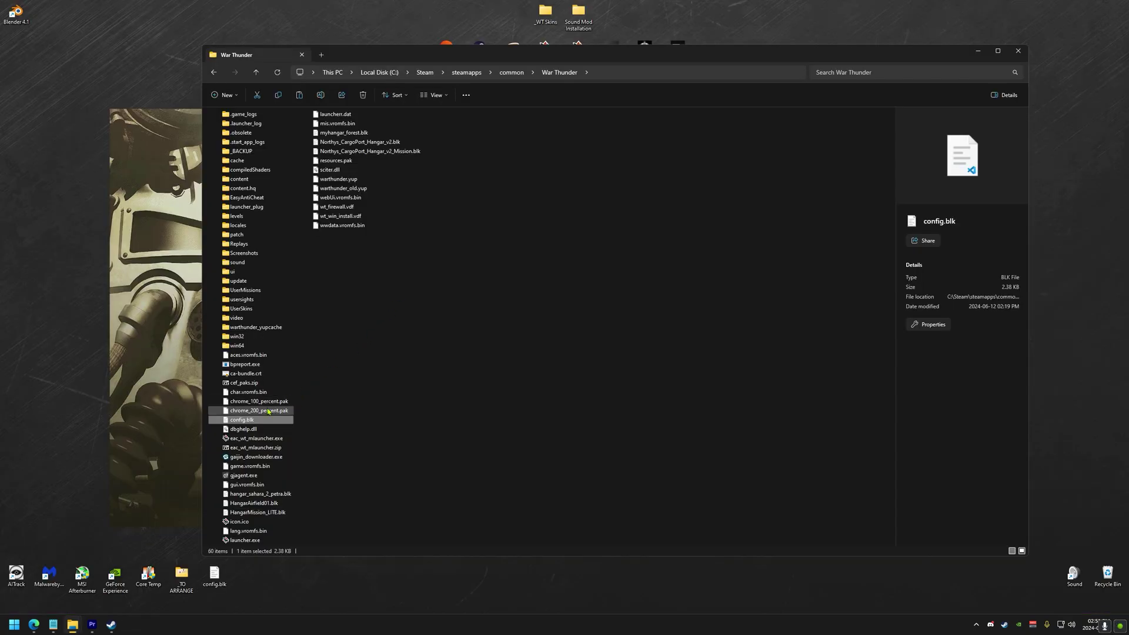
{"action": "right_click", "coordinate": [253, 420]}
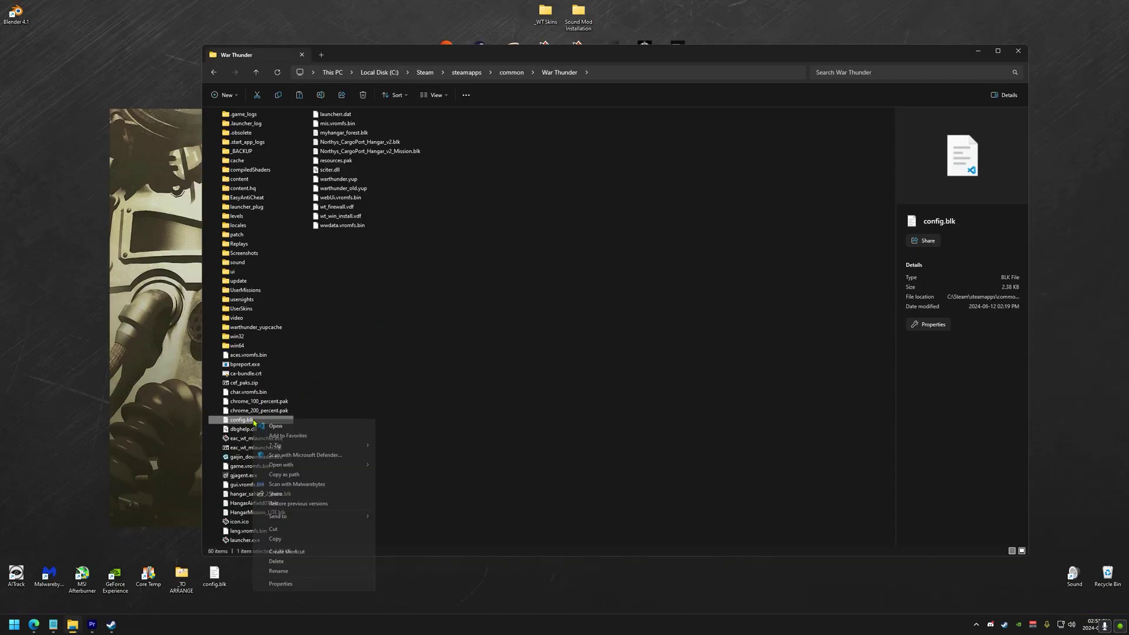
{"action": "mouse_move", "coordinate": [305, 465]}
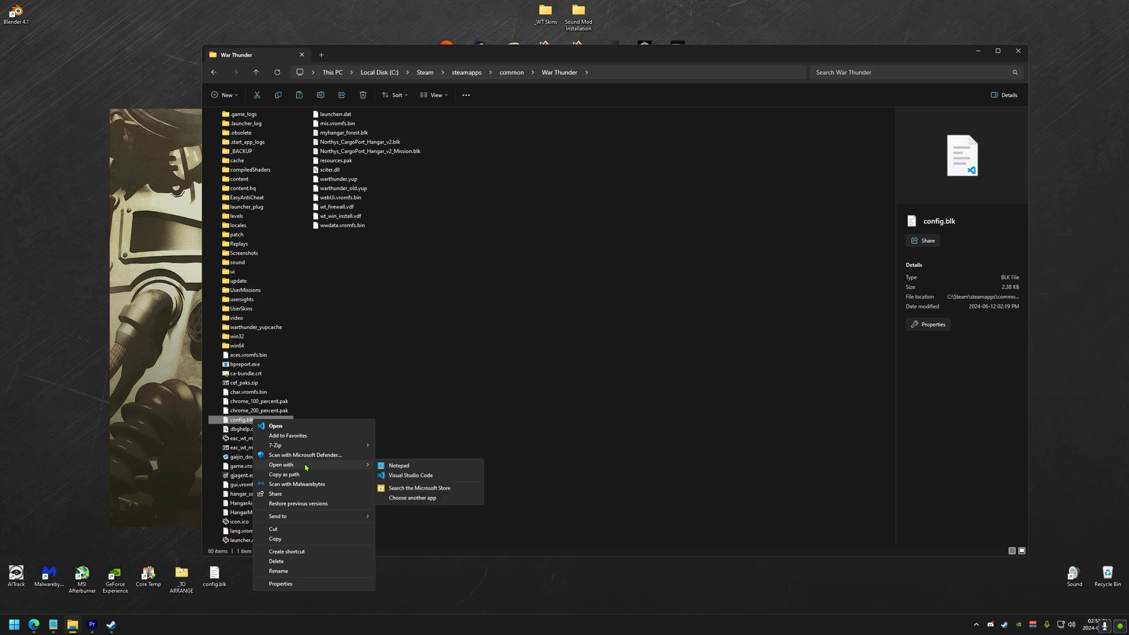
{"action": "left_click", "coordinate": [391, 465]}
{"action": "left_click_drag", "start_coordinate": [513, 85], "coordinate": [620, 114]}
Launch a new blank Notepad window from Start search and place it beside Explorer
{"action": "key", "text": "super"}
{"action": "type", "text": "notepad"}
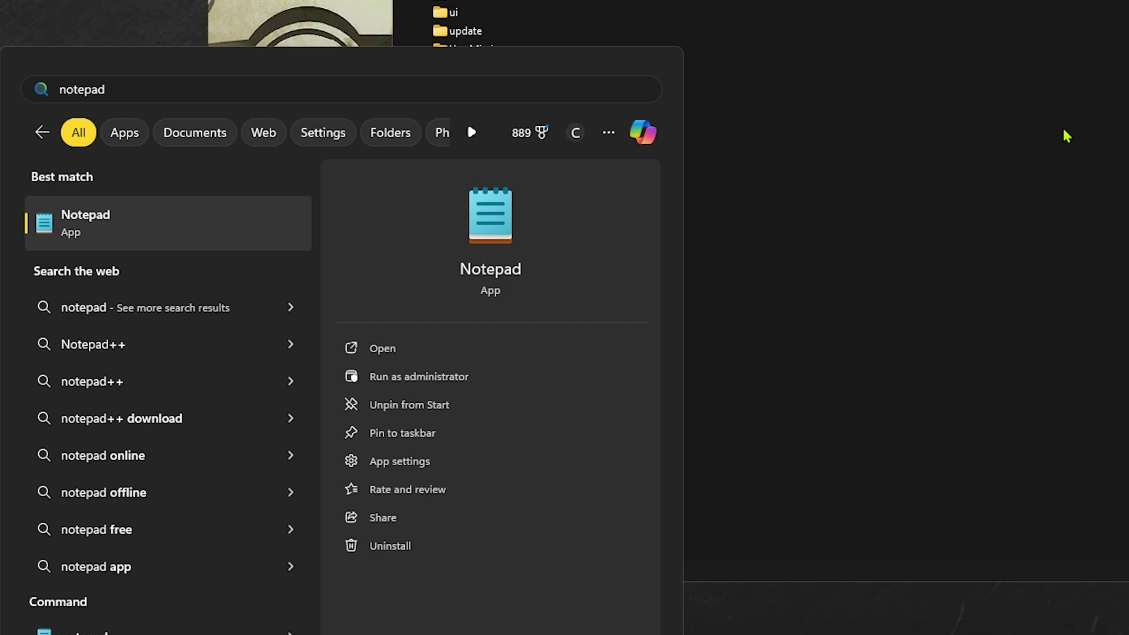
{"action": "left_click", "coordinate": [389, 350]}
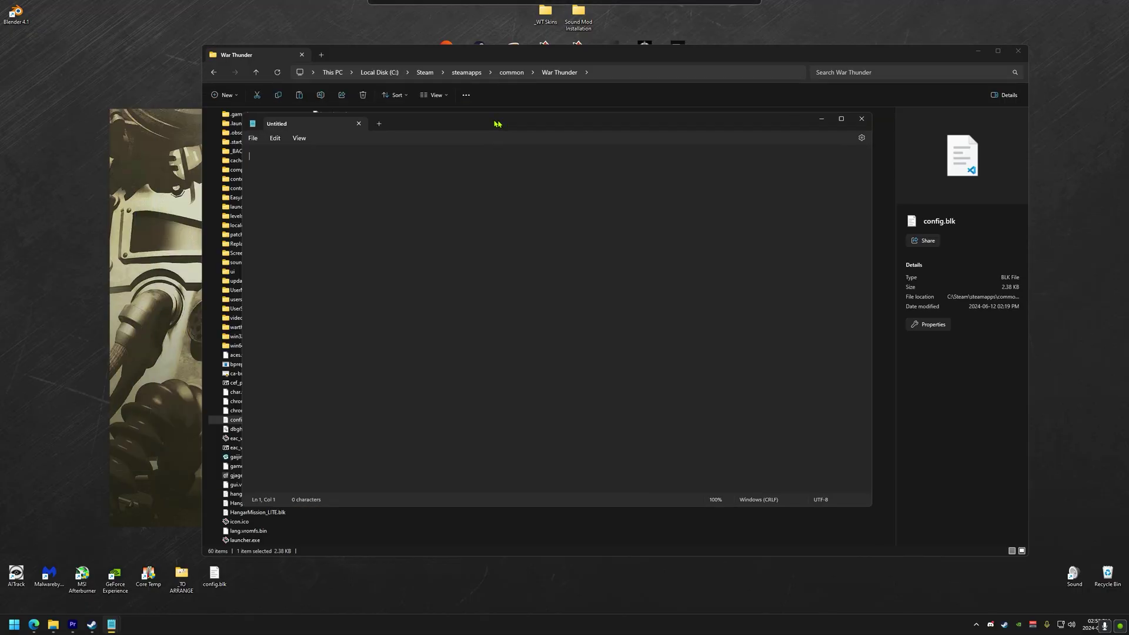
{"action": "left_click_drag", "start_coordinate": [497, 124], "coordinate": [621, 118]}
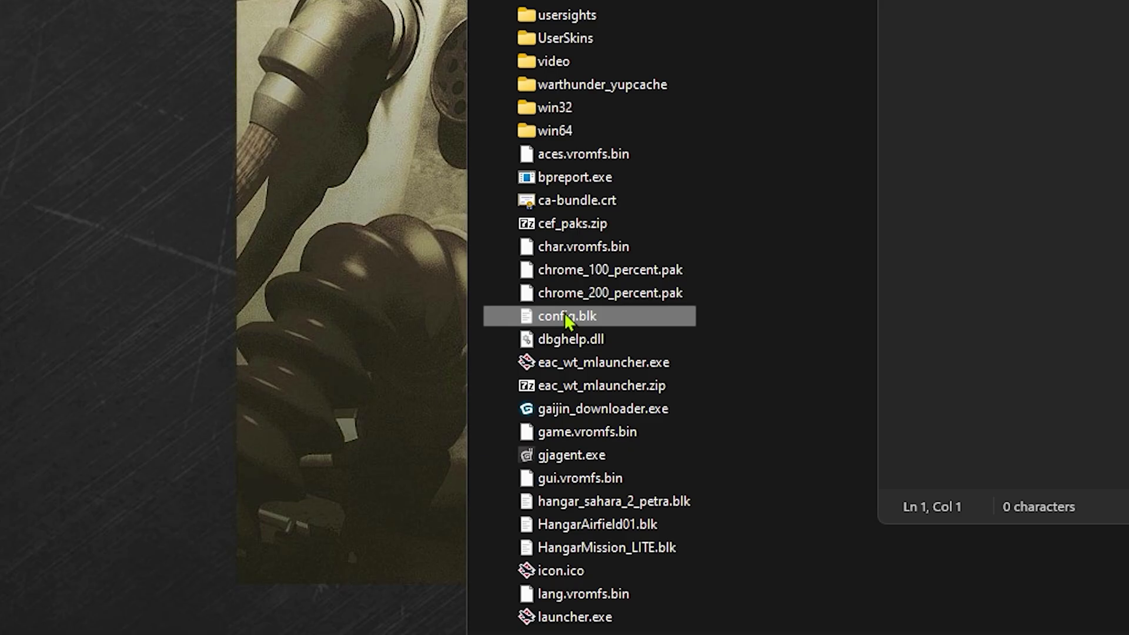
Load config.blk into Notepad and paste enable_mod:b=yes inside its sound{ } block
{"action": "left_click_drag", "start_coordinate": [565, 317], "coordinate": [1041, 70]}
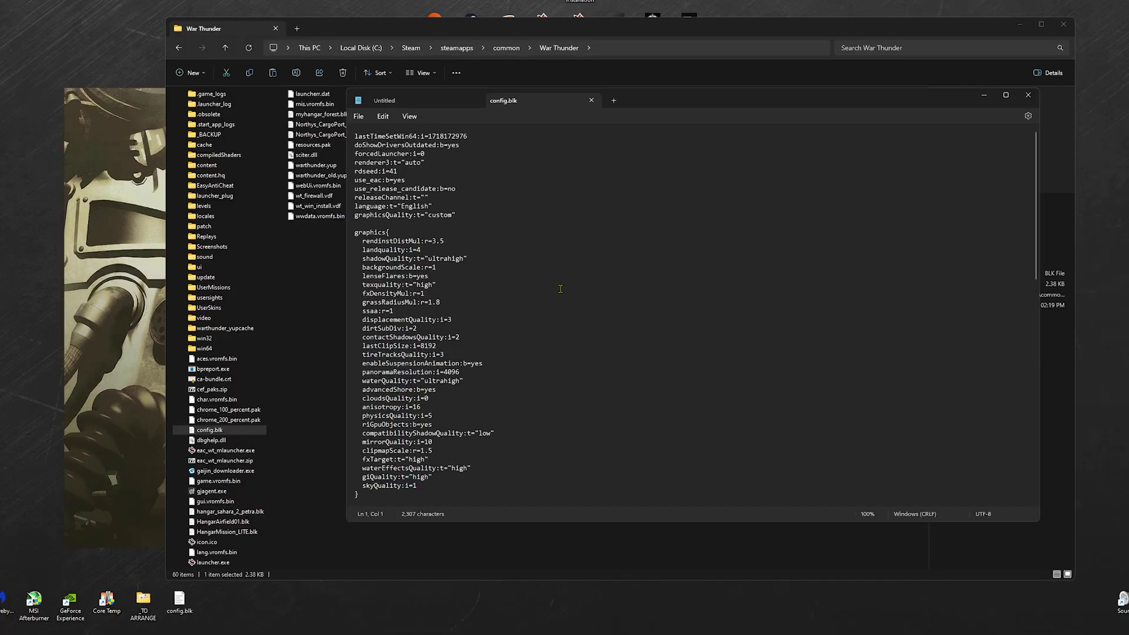
{"action": "scroll", "coordinate": [537, 357], "scroll_direction": "down", "scroll_amount": 10}
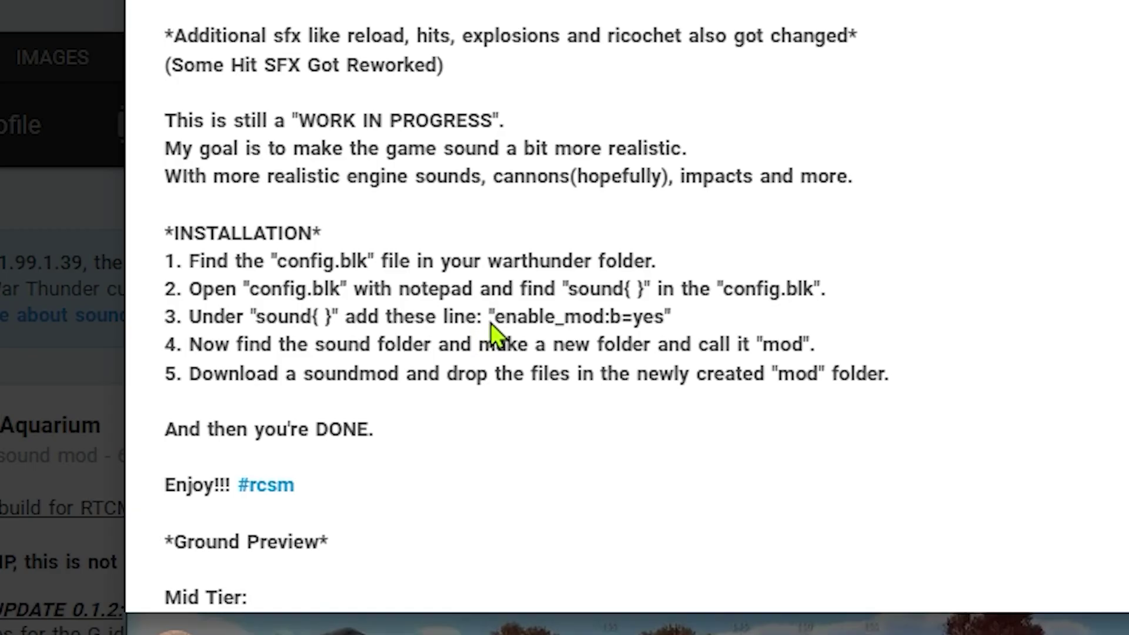
{"action": "left_click_drag", "start_coordinate": [495, 323], "coordinate": [585, 322]}
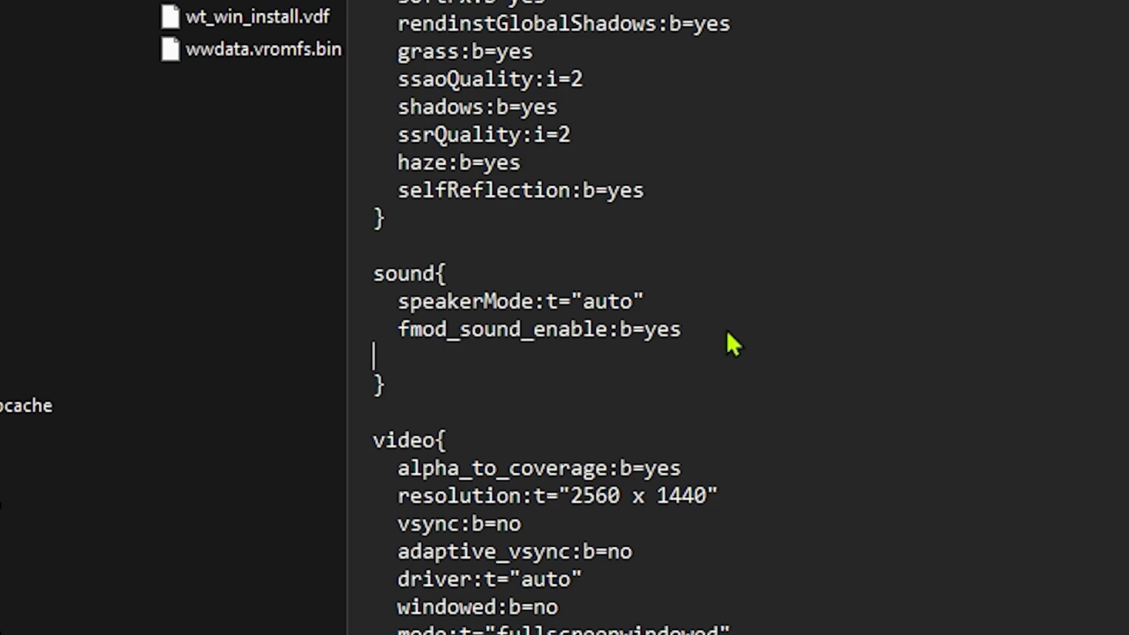
{"action": "type", "text": "enable_mod:b=yes"}
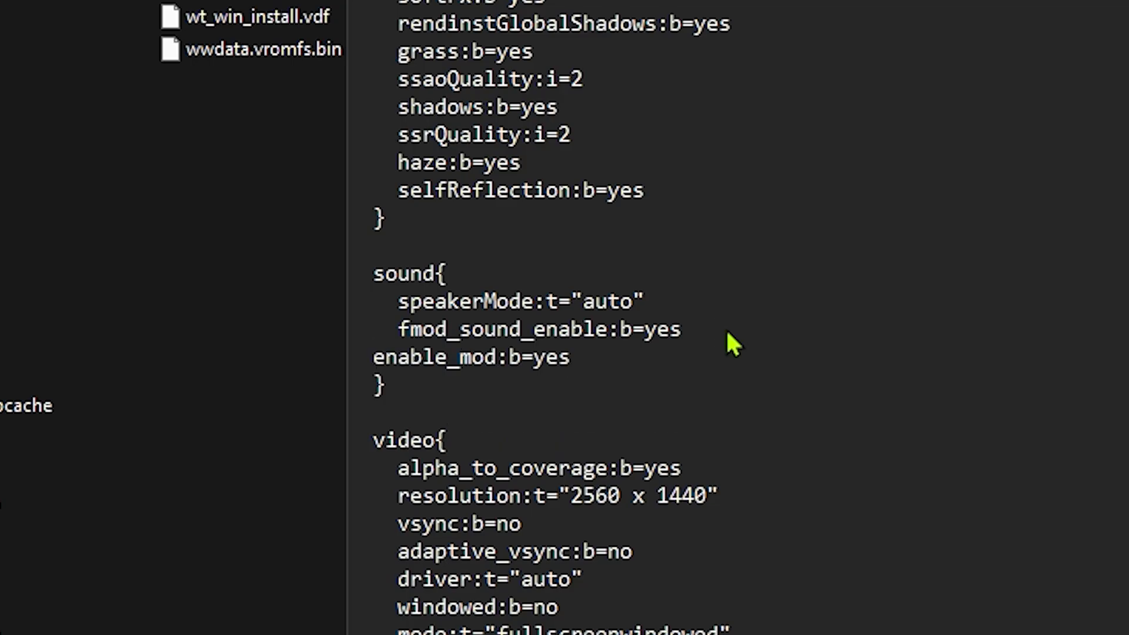